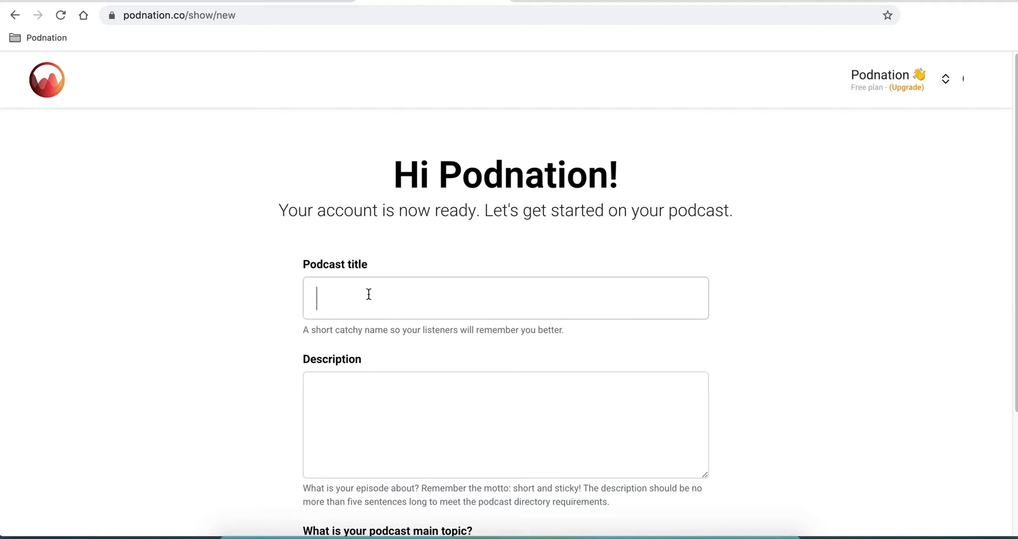
Enter the podcast title "Podnation" and the description "A community of and for podcasters.".
{"action": "type", "text": "Podnation"}
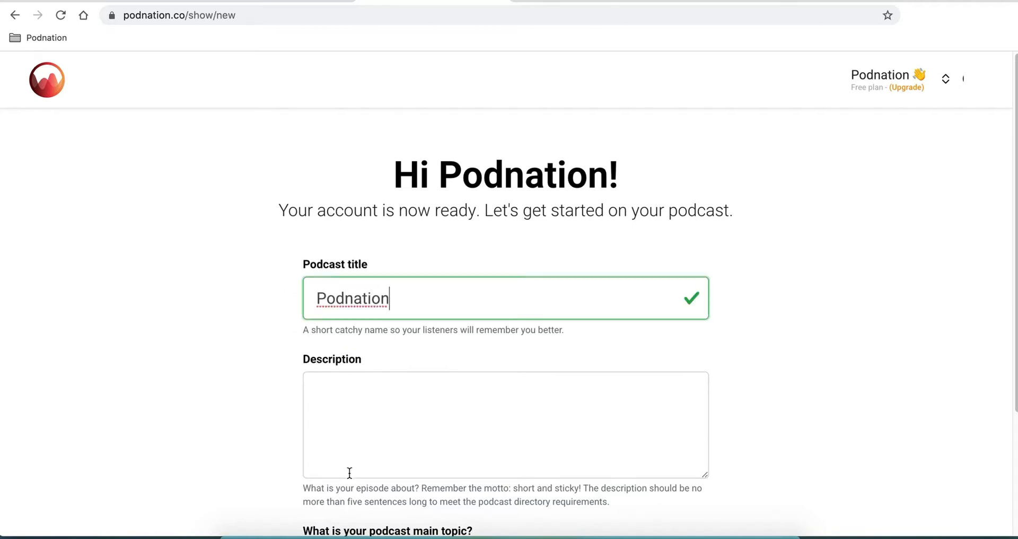
{"action": "left_click", "coordinate": [381, 418]}
{"action": "type", "text": "A"}
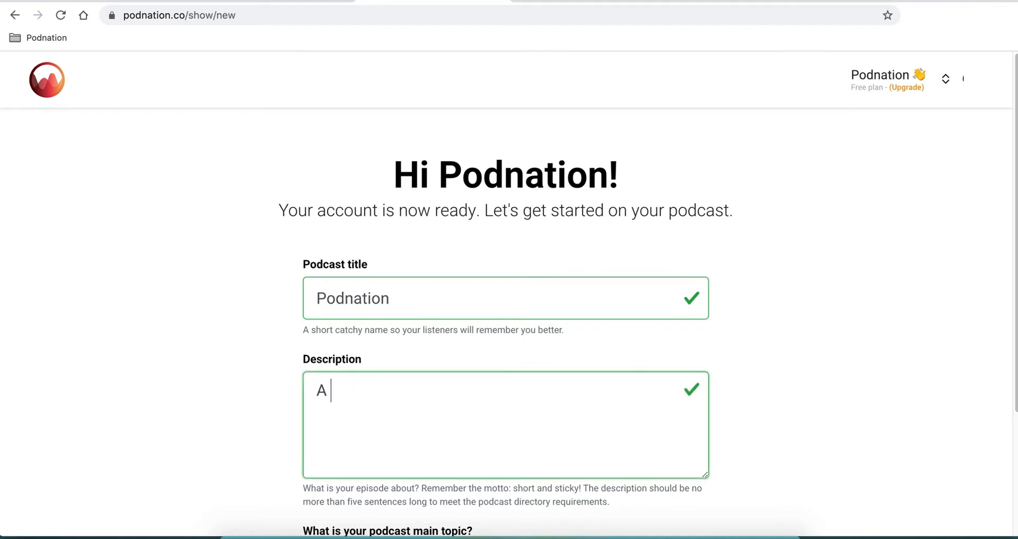
{"action": "type", "text": " community o"}
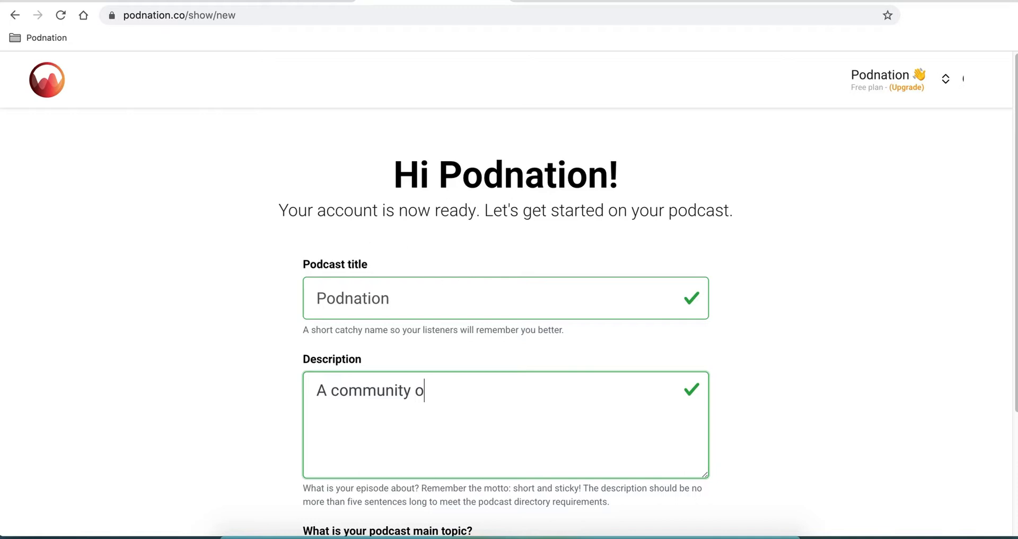
{"action": "type", "text": "f and for podcasters."}
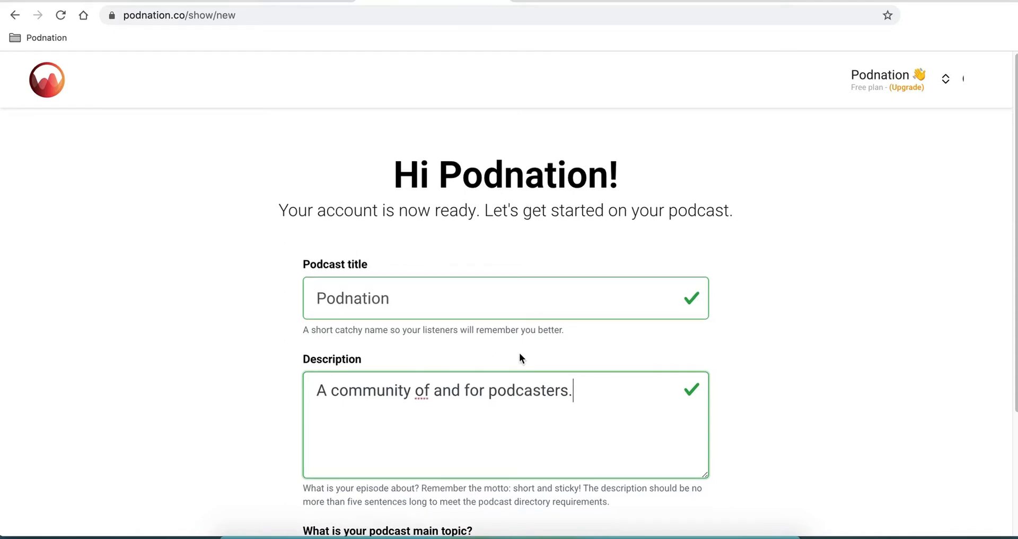
Set the podcast's main topic to Education and create the podcast.
{"action": "scroll", "coordinate": [519, 352], "scroll_direction": "down", "scroll_amount": 3}
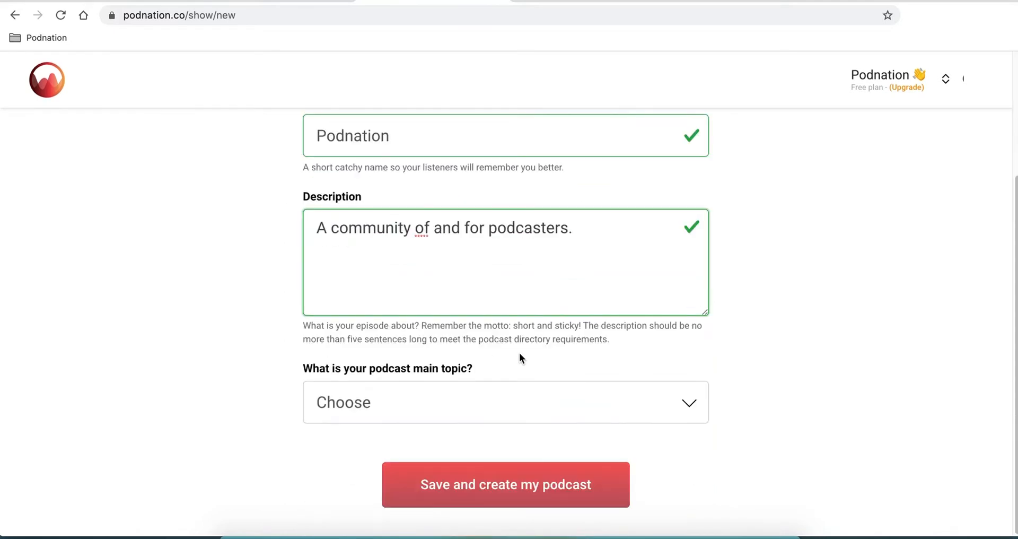
{"action": "left_click", "coordinate": [688, 401]}
{"action": "left_click", "coordinate": [427, 462]}
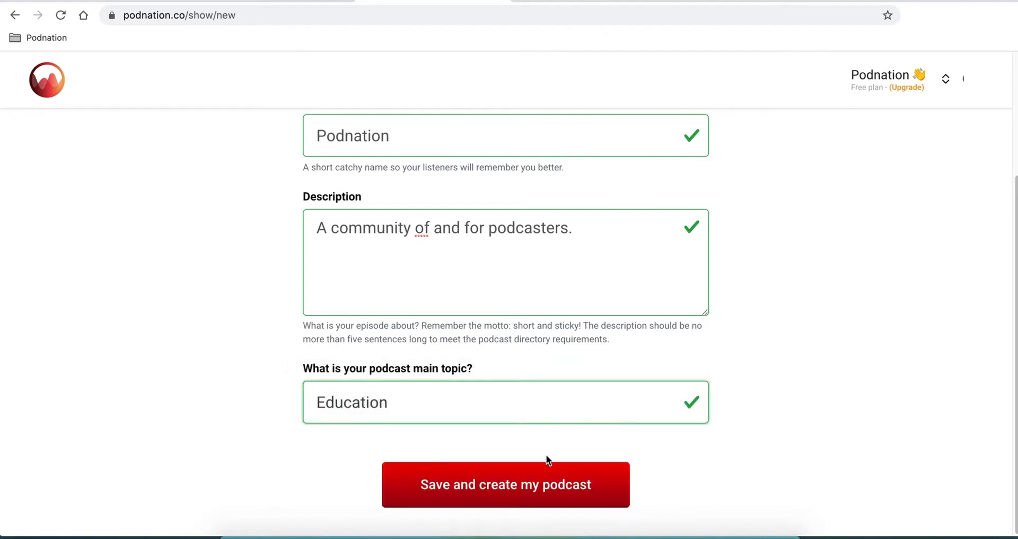
{"action": "left_click", "coordinate": [537, 485]}
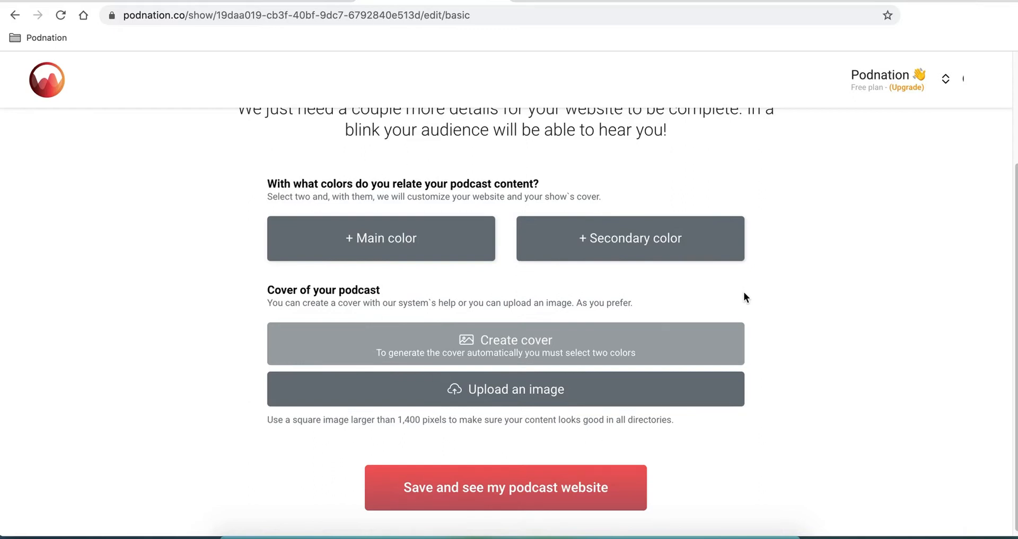
Choose dark red as the podcast's main color and dark orange as its secondary color.
{"action": "scroll", "coordinate": [744, 293], "scroll_direction": "up", "scroll_amount": 1}
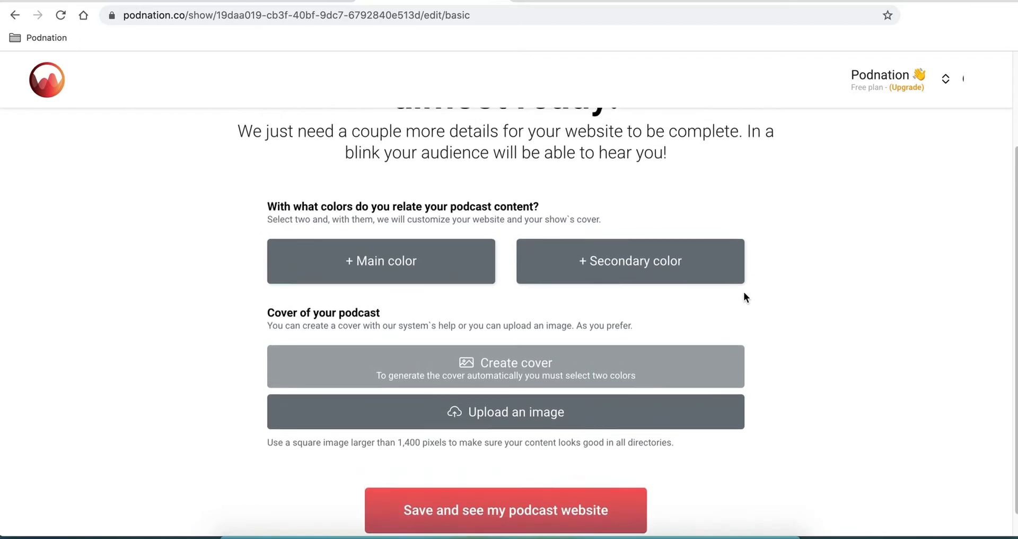
{"action": "scroll", "coordinate": [744, 293], "scroll_direction": "up", "scroll_amount": 5}
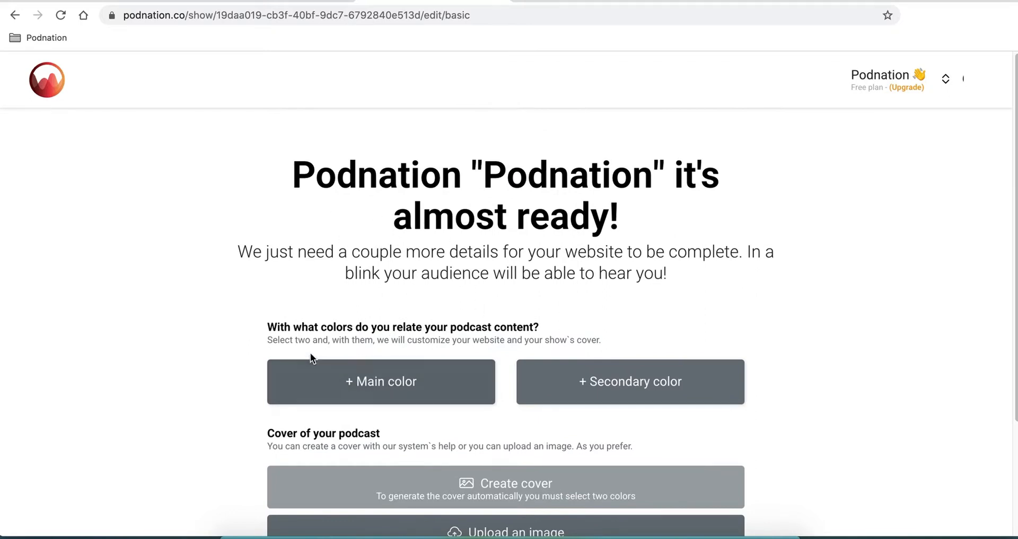
{"action": "left_click", "coordinate": [375, 383]}
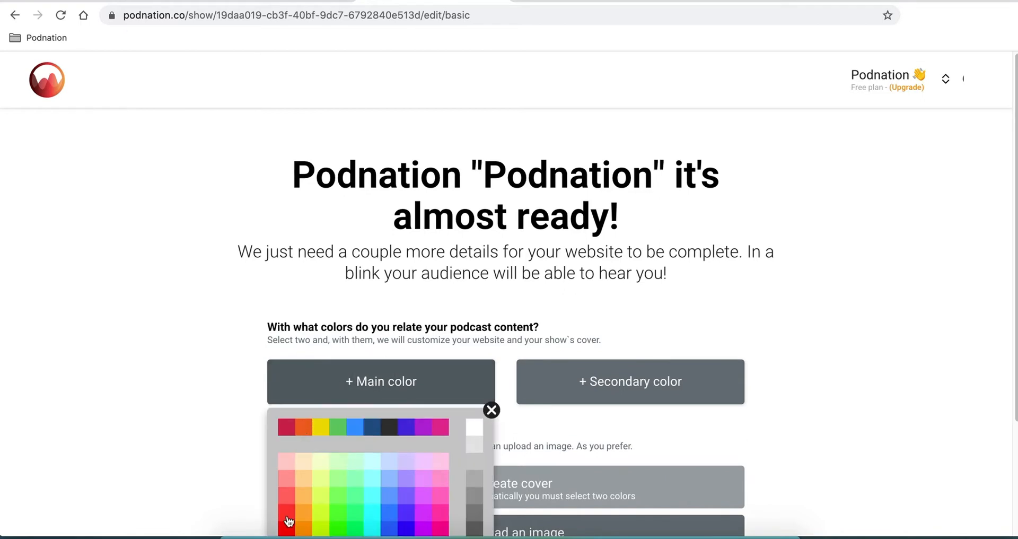
{"action": "scroll", "coordinate": [289, 519], "scroll_direction": "down", "scroll_amount": 1}
{"action": "left_click", "coordinate": [287, 498]}
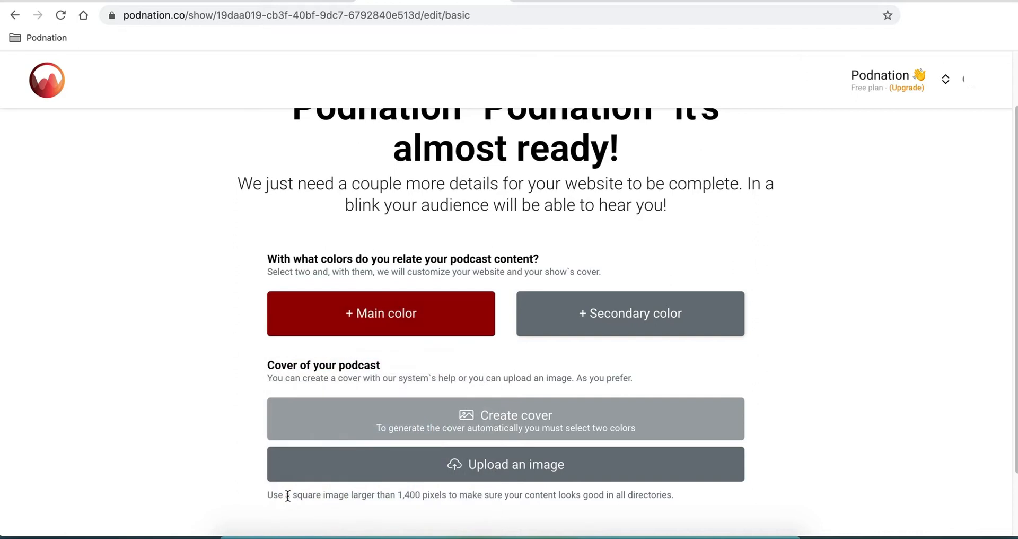
{"action": "left_click", "coordinate": [574, 324]}
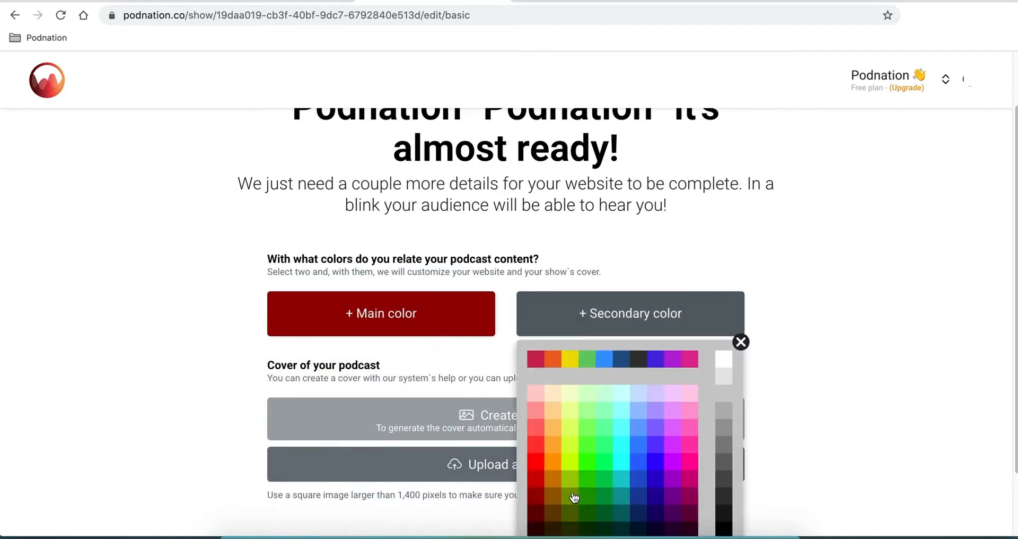
{"action": "left_click", "coordinate": [554, 479]}
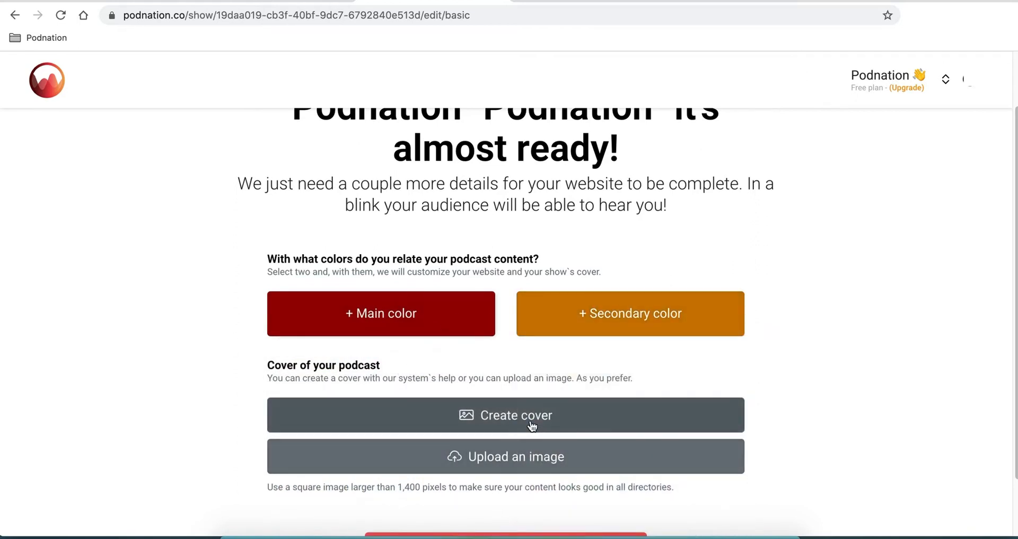
Generate a podcast cover, change its emoji to the studio microphone and accept the design.
{"action": "left_click", "coordinate": [501, 415]}
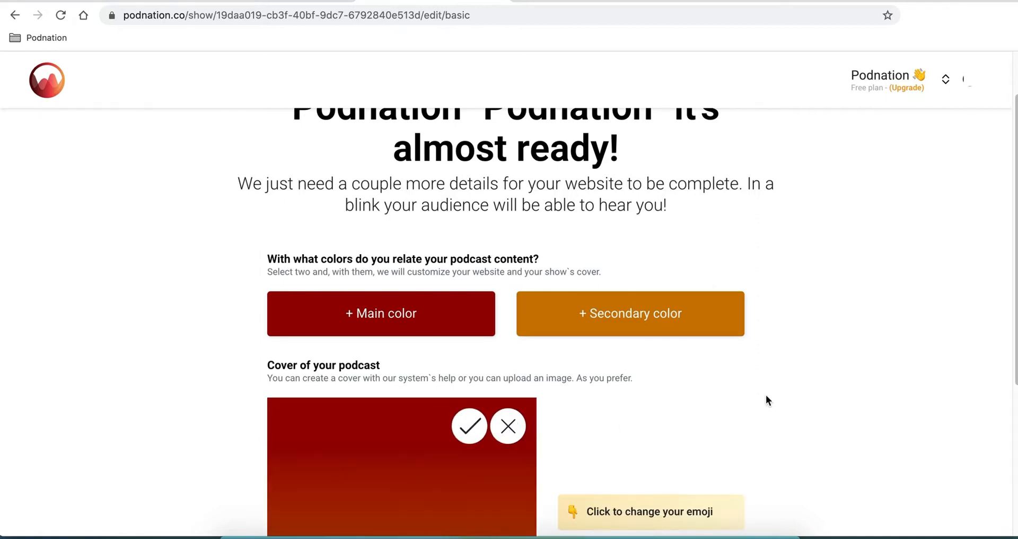
{"action": "scroll", "coordinate": [765, 395], "scroll_direction": "down", "scroll_amount": 3}
{"action": "scroll", "coordinate": [777, 388], "scroll_direction": "down", "scroll_amount": 2}
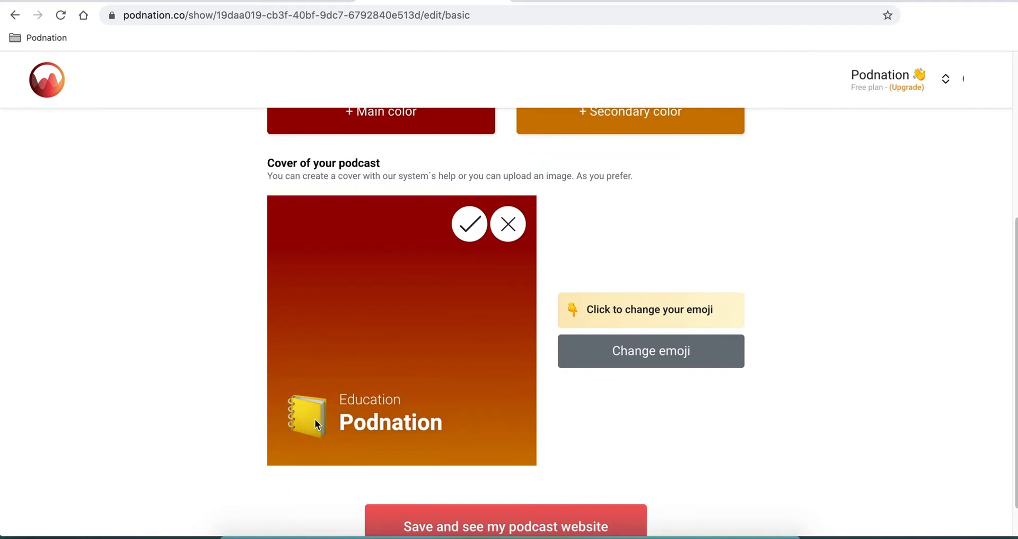
{"action": "left_click", "coordinate": [679, 356]}
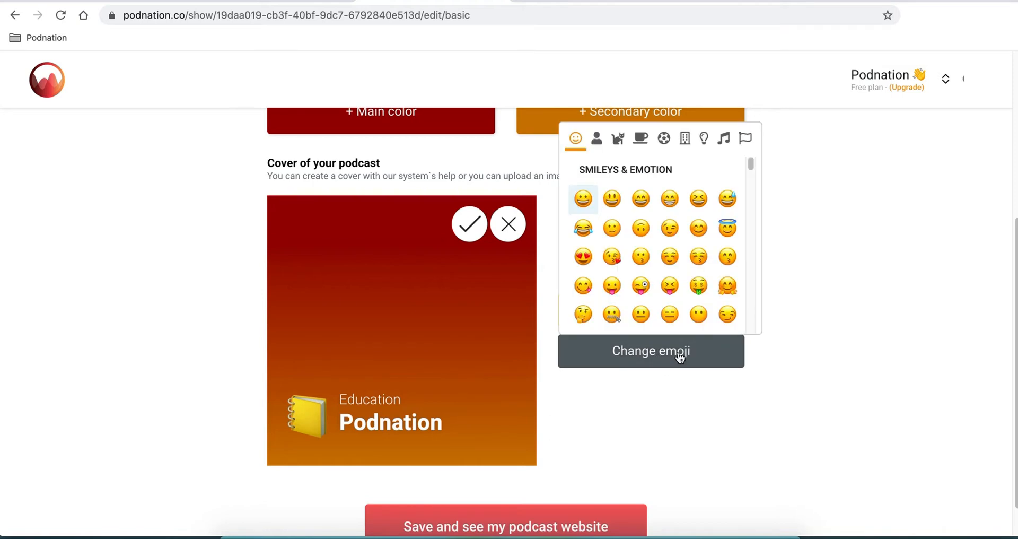
{"action": "left_click_drag", "start_coordinate": [750, 164], "coordinate": [752, 272]}
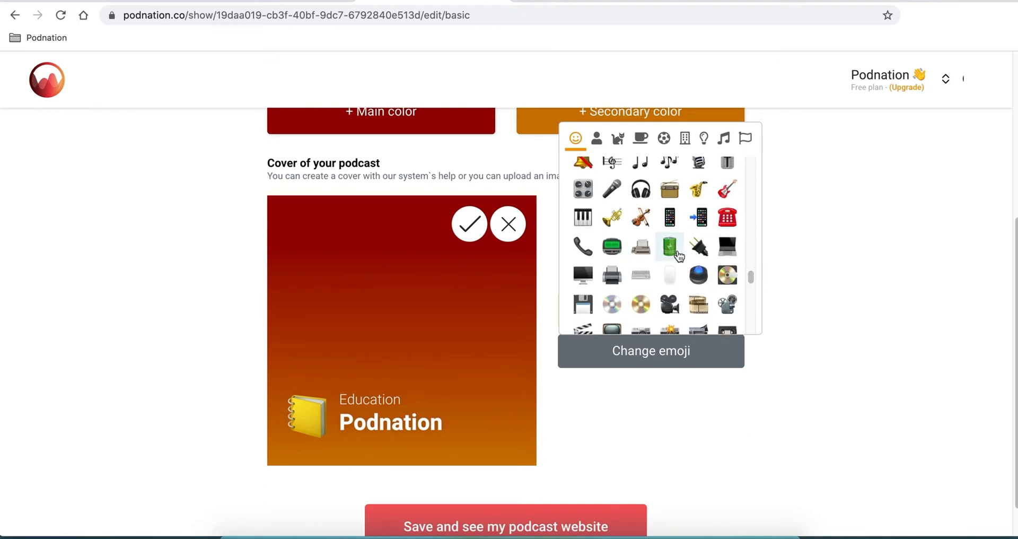
{"action": "left_click", "coordinate": [697, 166]}
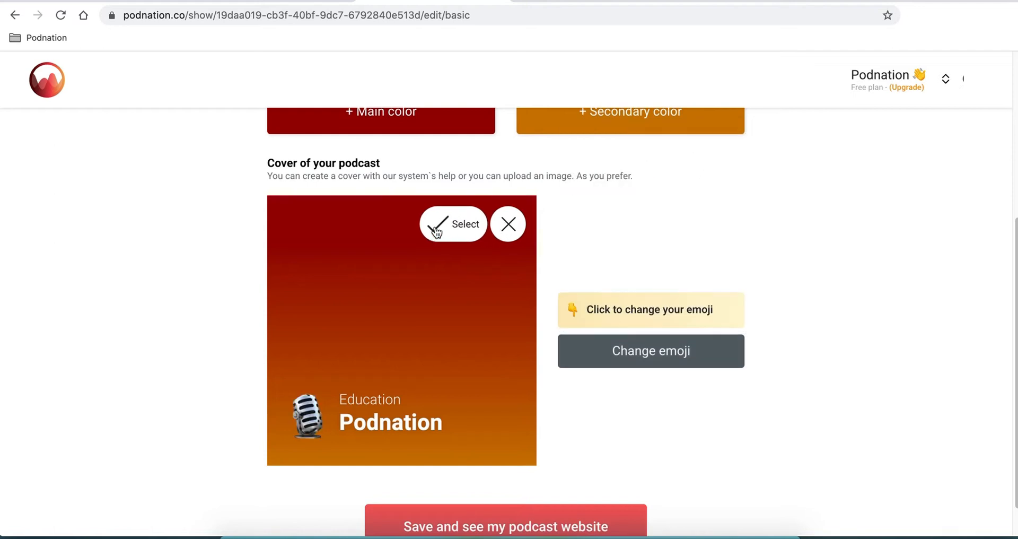
{"action": "left_click", "coordinate": [436, 229]}
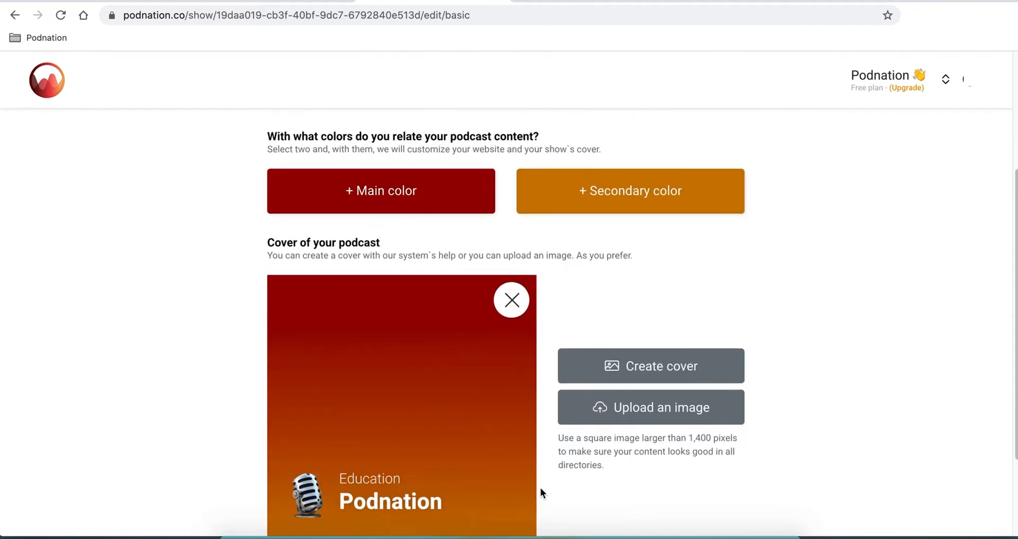
Save the colors and cover, and look over the resulting podcast website.
{"action": "scroll", "coordinate": [547, 481], "scroll_direction": "down", "scroll_amount": 1}
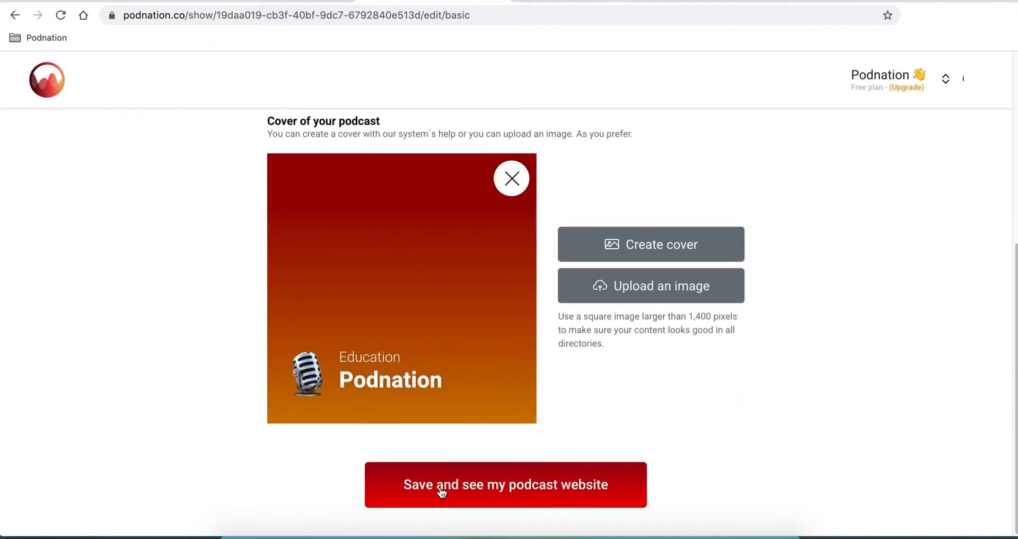
{"action": "left_click", "coordinate": [571, 484]}
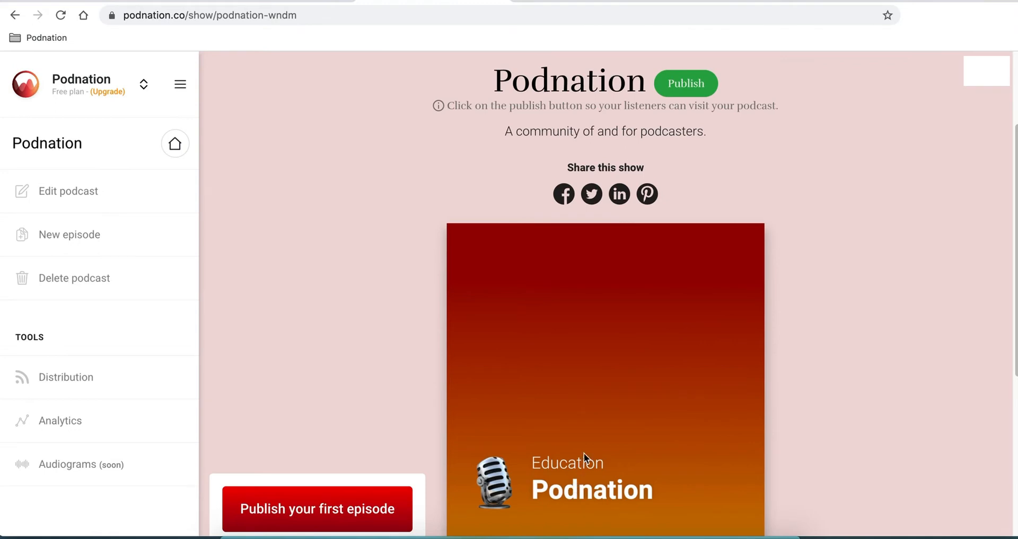
{"action": "scroll", "coordinate": [584, 452], "scroll_direction": "down", "scroll_amount": 1}
{"action": "scroll", "coordinate": [584, 450], "scroll_direction": "down", "scroll_amount": 1}
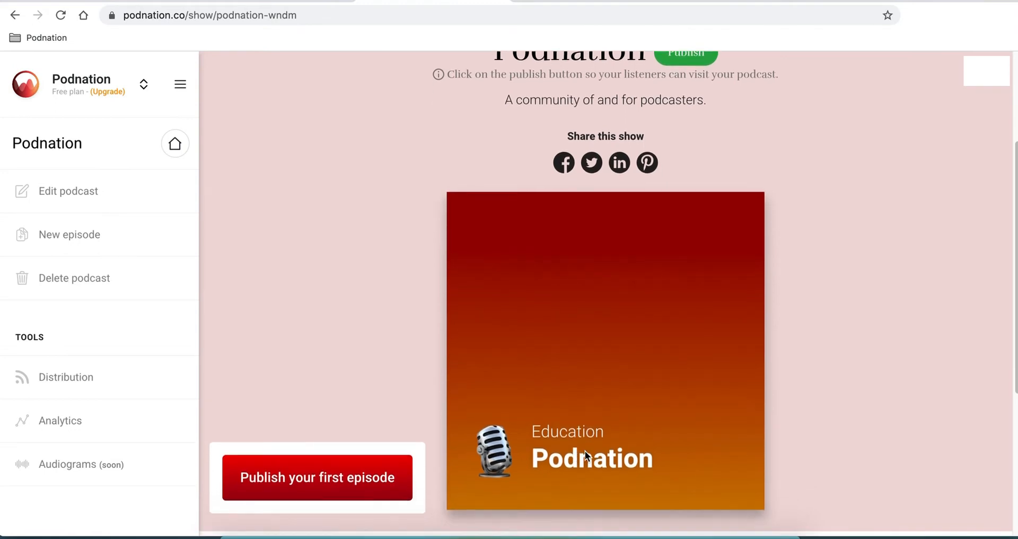
{"action": "scroll", "coordinate": [584, 450], "scroll_direction": "up", "scroll_amount": 3}
{"action": "scroll", "coordinate": [584, 451], "scroll_direction": "down", "scroll_amount": 2}
{"action": "scroll", "coordinate": [585, 454], "scroll_direction": "down", "scroll_amount": 1}
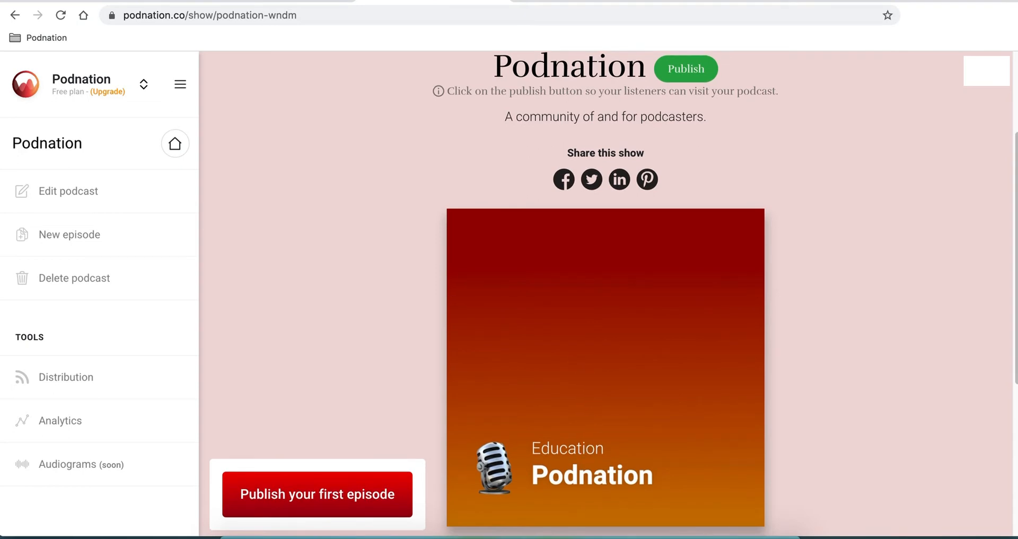
Open the podcast's information for editing and set its language to English.
{"action": "left_click", "coordinate": [74, 197]}
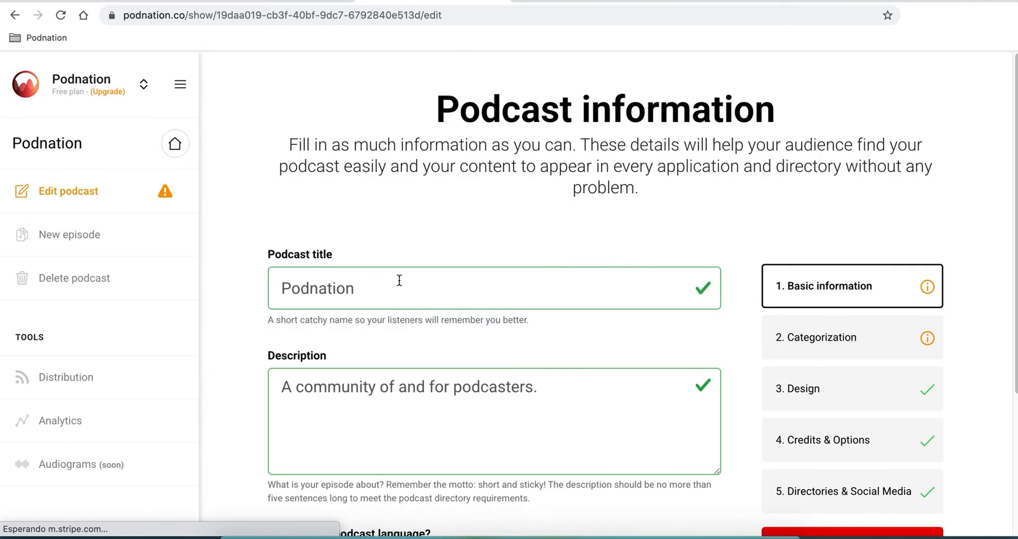
{"action": "scroll", "coordinate": [507, 411], "scroll_direction": "down", "scroll_amount": 3}
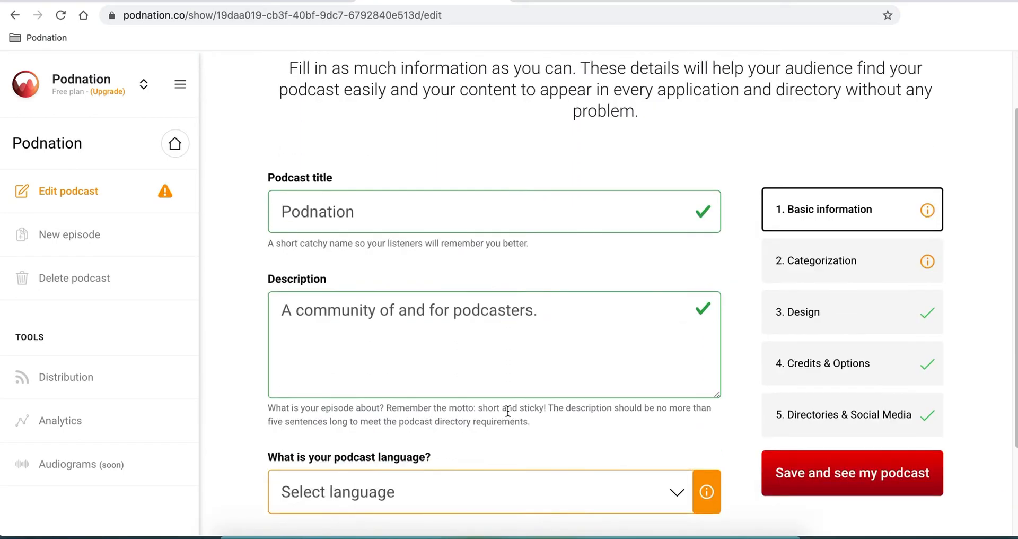
{"action": "scroll", "coordinate": [623, 424], "scroll_direction": "down", "scroll_amount": 1}
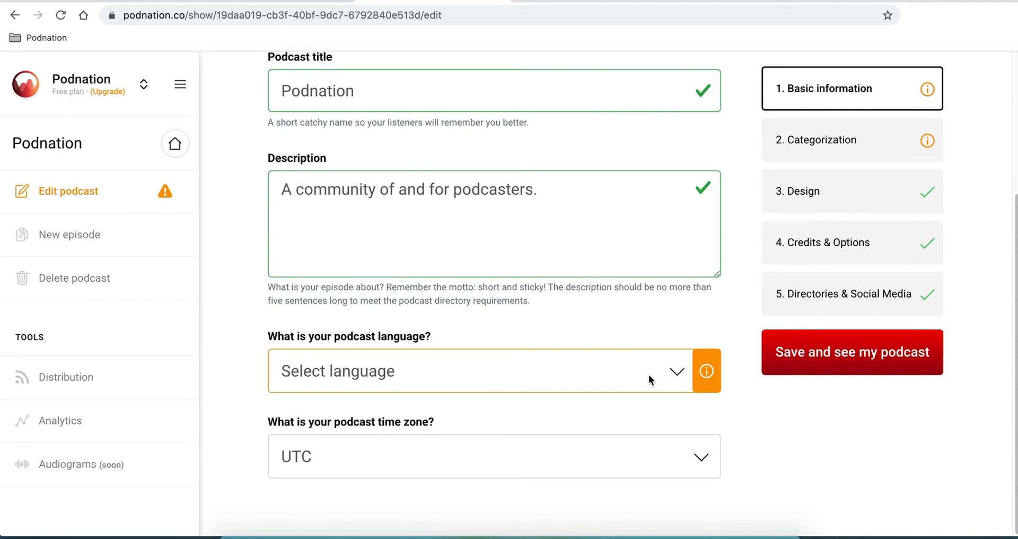
{"action": "left_click", "coordinate": [677, 375]}
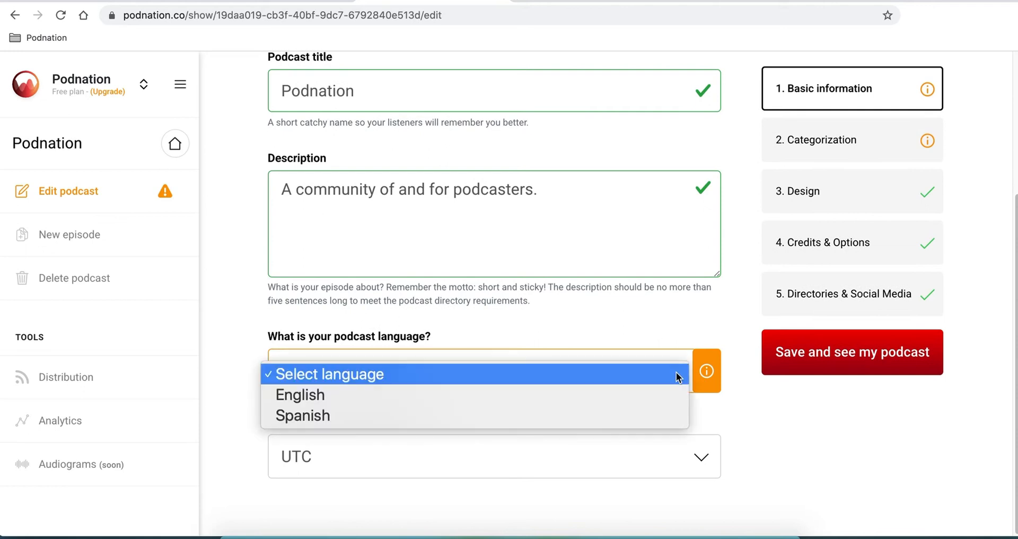
{"action": "left_click", "coordinate": [583, 395]}
Set the podcast's time zone to (GMT-05:00) Bogota, Lima, Quito, Rio Branco.
{"action": "left_click", "coordinate": [701, 457]}
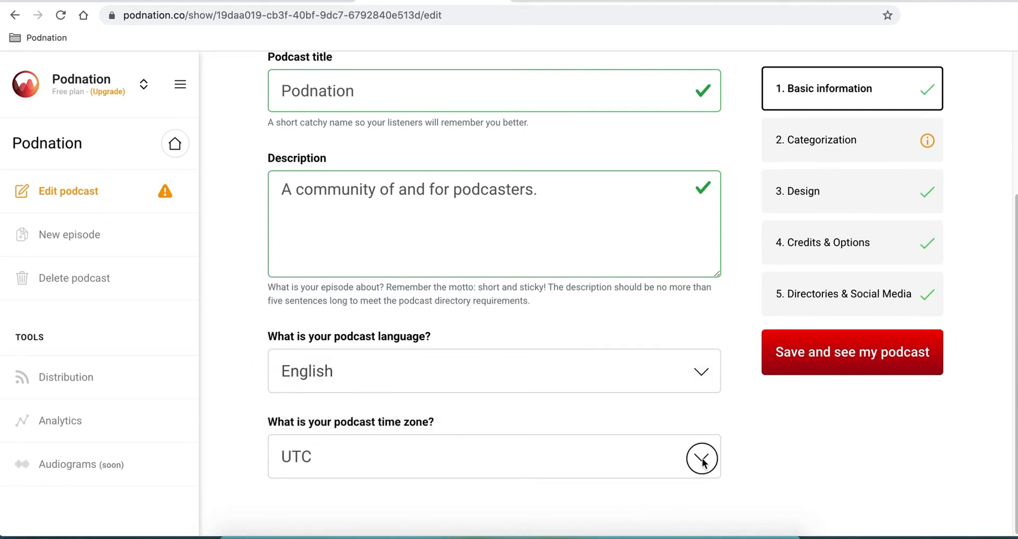
{"action": "scroll", "coordinate": [611, 231], "scroll_direction": "up", "scroll_amount": 3}
{"action": "scroll", "coordinate": [610, 231], "scroll_direction": "up", "scroll_amount": 15}
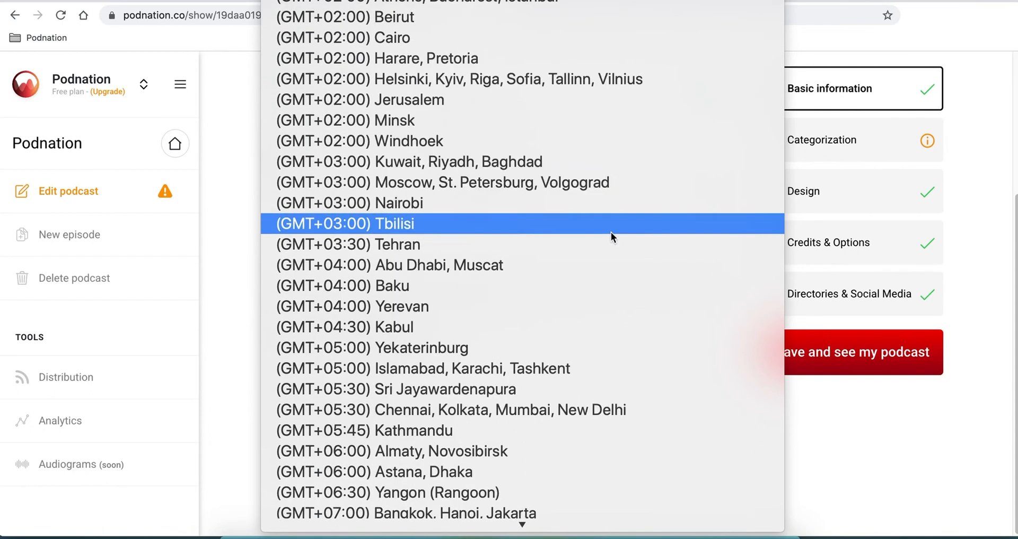
{"action": "scroll", "coordinate": [609, 233], "scroll_direction": "up", "scroll_amount": 10}
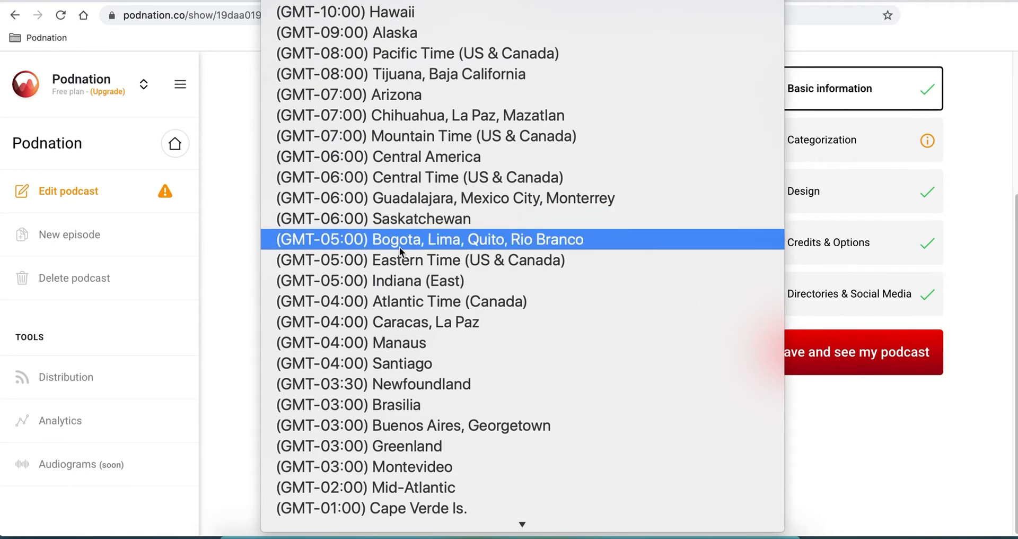
{"action": "left_click", "coordinate": [597, 238]}
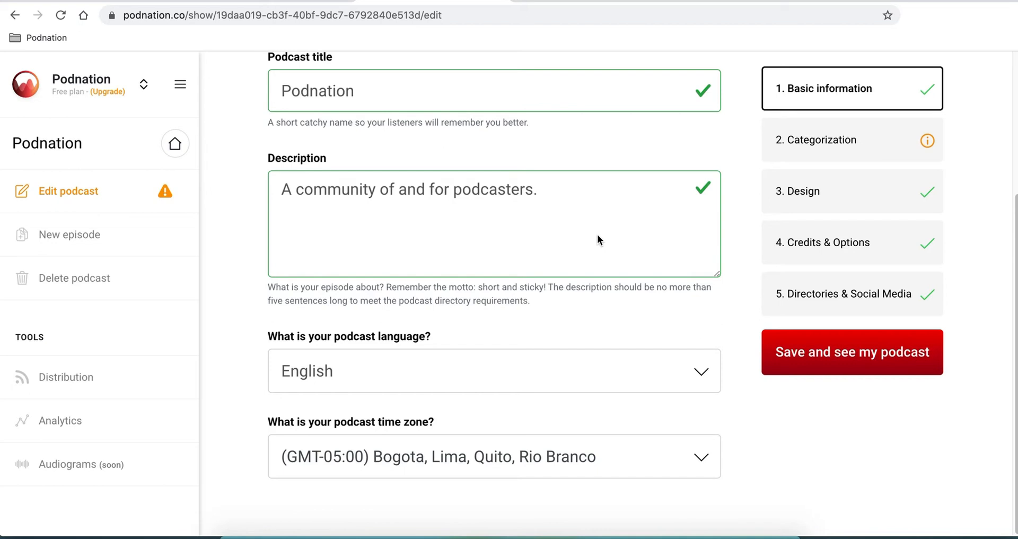
Set the podcast's other topic to "How to?" in the categorization section.
{"action": "scroll", "coordinate": [597, 234], "scroll_direction": "up", "scroll_amount": 1}
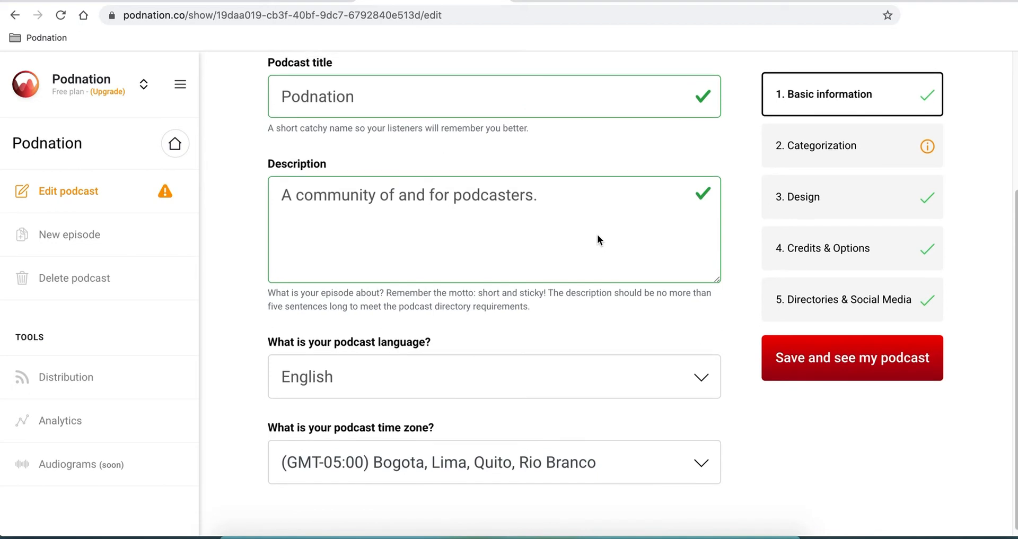
{"action": "left_click", "coordinate": [832, 144]}
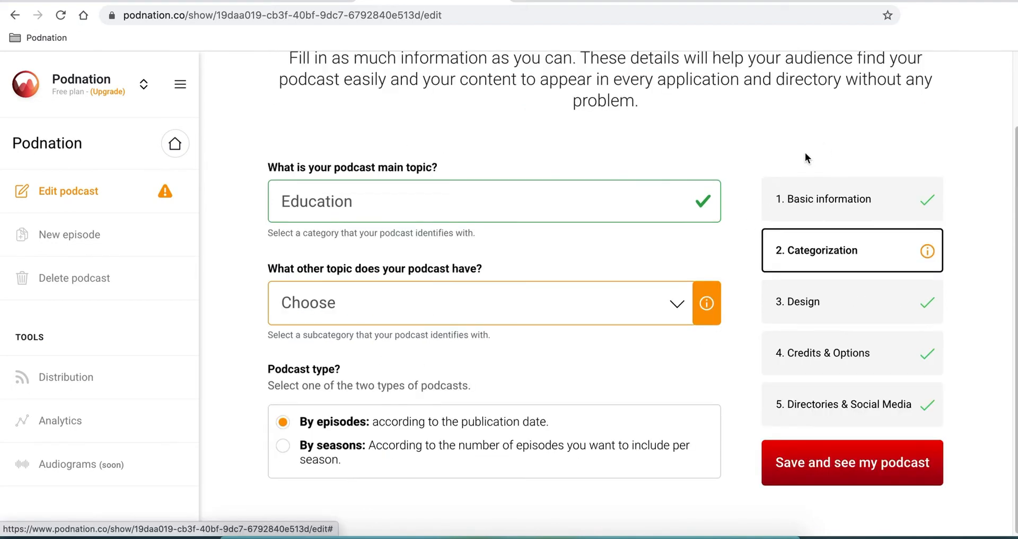
{"action": "left_click", "coordinate": [676, 307]}
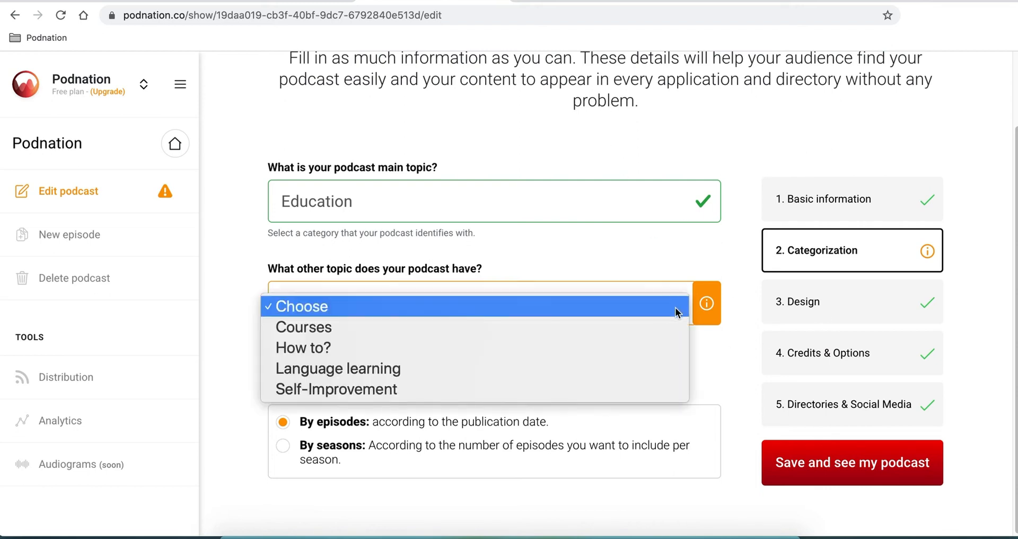
{"action": "left_click", "coordinate": [654, 348]}
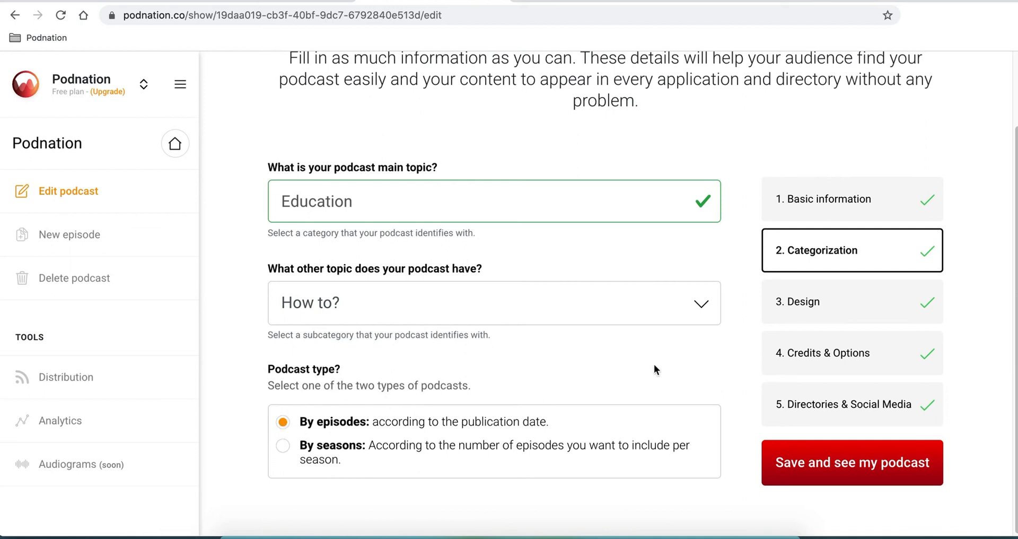
Review the podcast's colors and cover in the design section, preview the Compact website design, and switch back to Queen.
{"action": "left_click", "coordinate": [811, 307]}
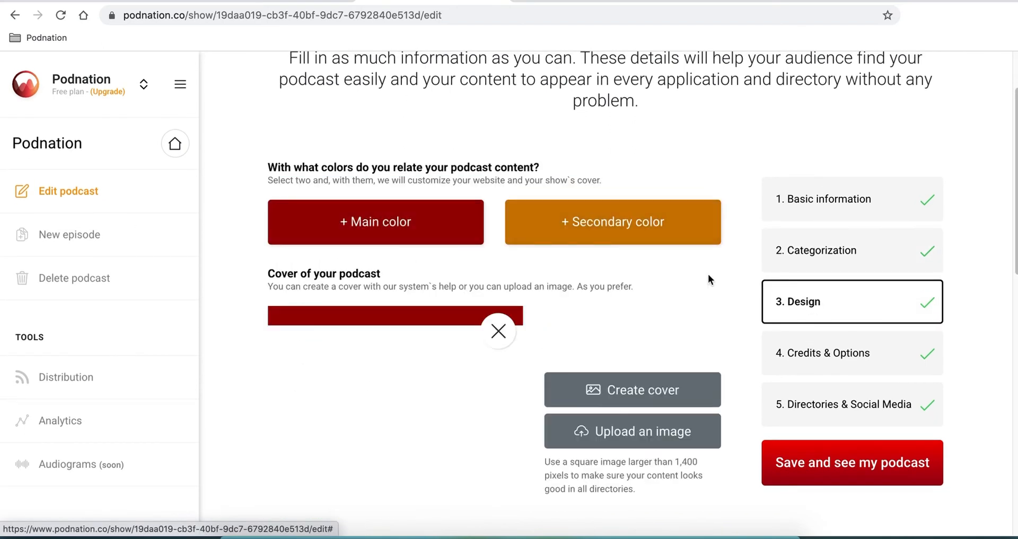
{"action": "scroll", "coordinate": [650, 403], "scroll_direction": "down", "scroll_amount": 2}
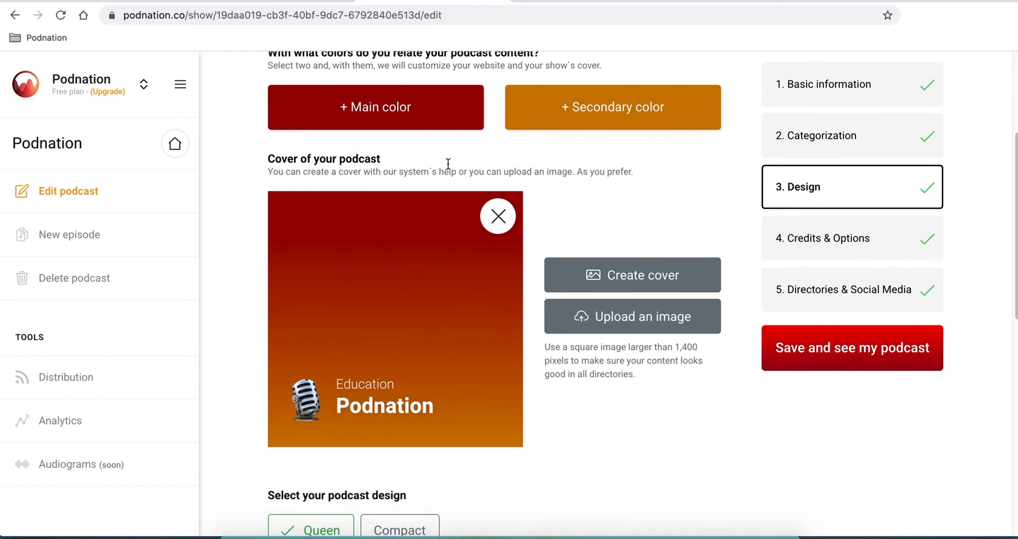
{"action": "scroll", "coordinate": [507, 338], "scroll_direction": "down", "scroll_amount": 3}
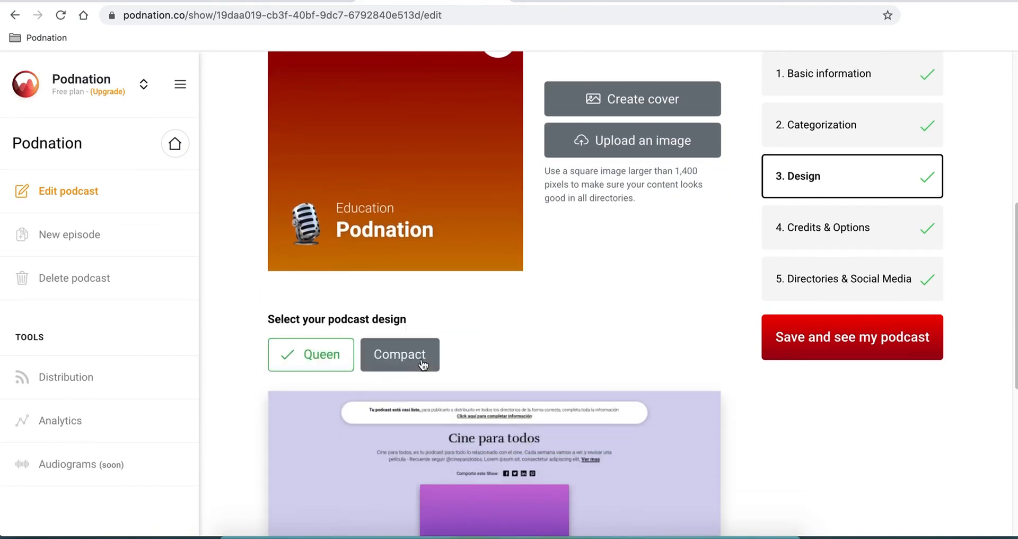
{"action": "scroll", "coordinate": [461, 366], "scroll_direction": "down", "scroll_amount": 2}
{"action": "scroll", "coordinate": [462, 366], "scroll_direction": "down", "scroll_amount": 2}
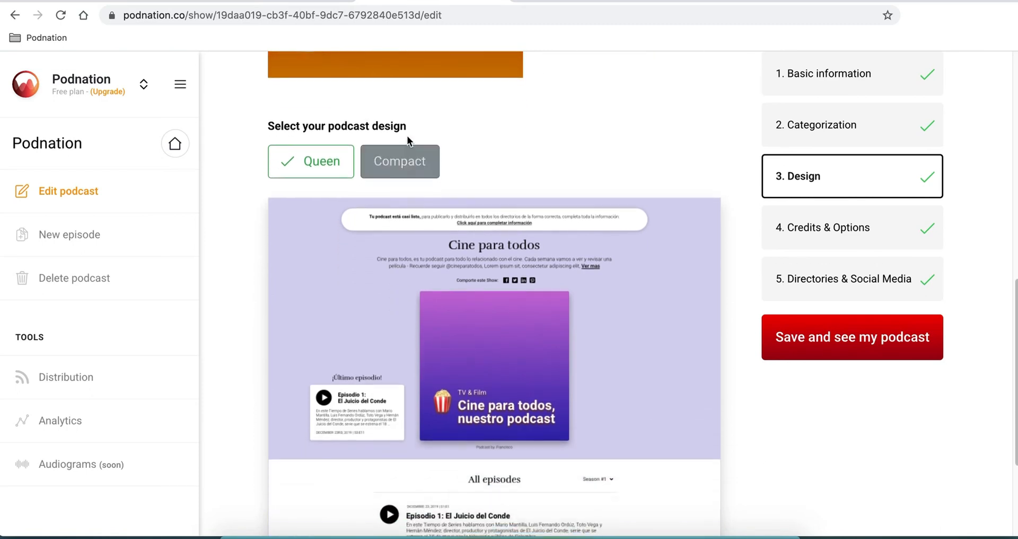
{"action": "left_click", "coordinate": [406, 162]}
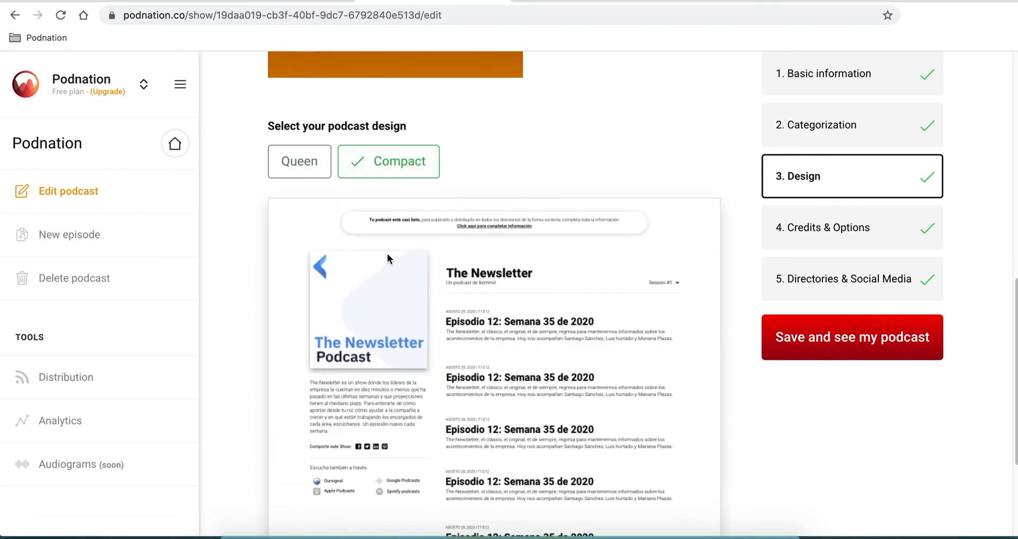
{"action": "left_click", "coordinate": [300, 161]}
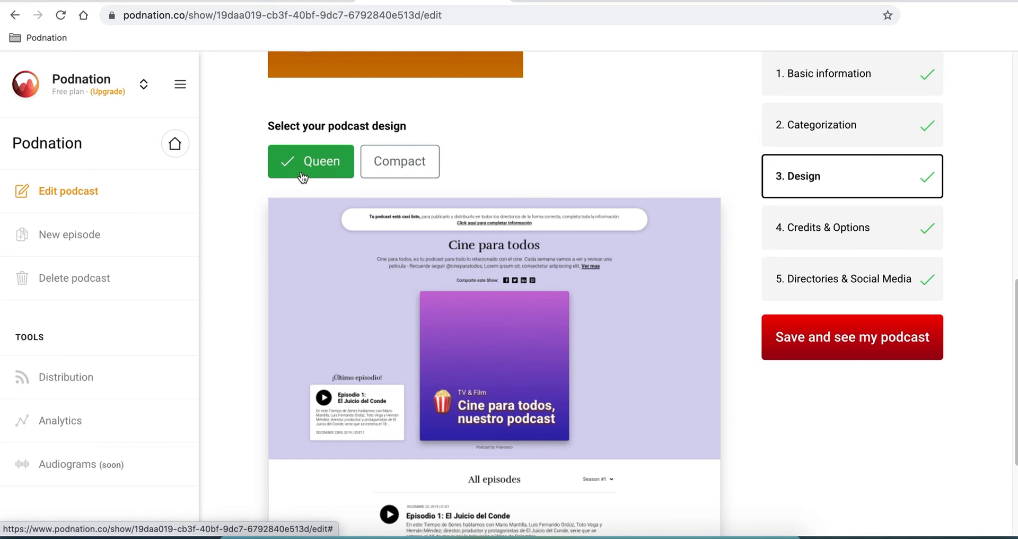
{"action": "scroll", "coordinate": [736, 205], "scroll_direction": "down", "scroll_amount": 1}
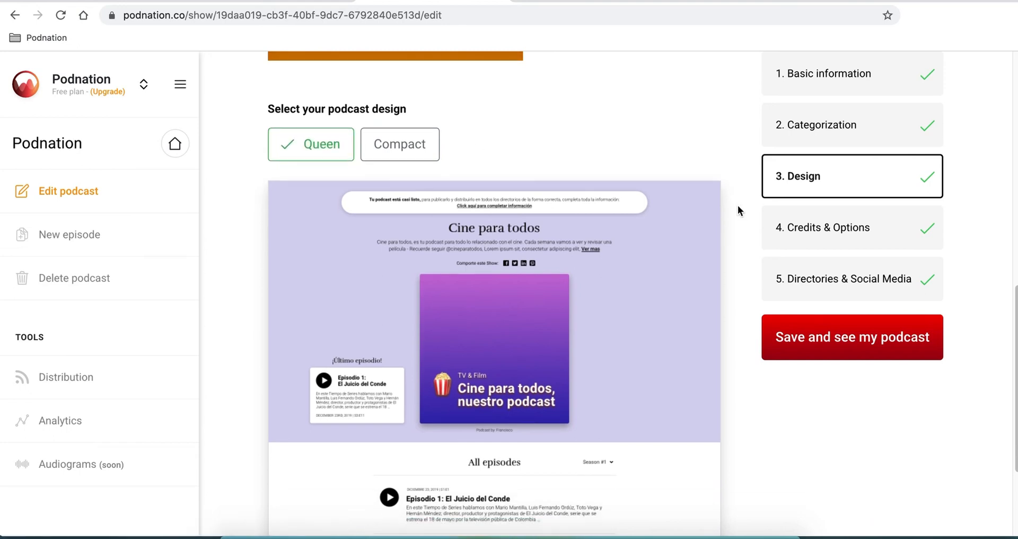
Add the search keywords Podnation, Hosting and Podcast in the credits and options section.
{"action": "left_click", "coordinate": [849, 245]}
{"action": "scroll", "coordinate": [666, 271], "scroll_direction": "up", "scroll_amount": 2}
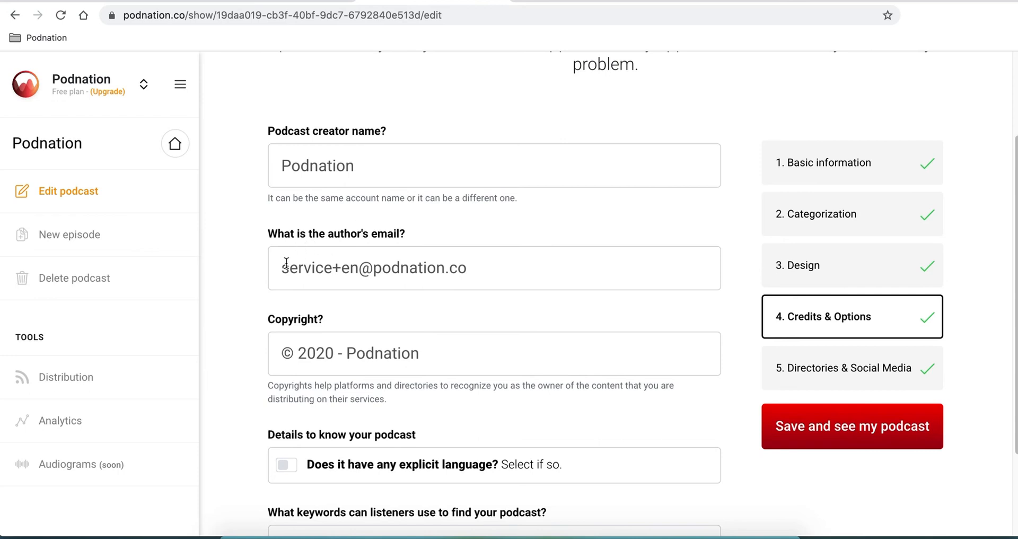
{"action": "scroll", "coordinate": [416, 379], "scroll_direction": "down", "scroll_amount": 3}
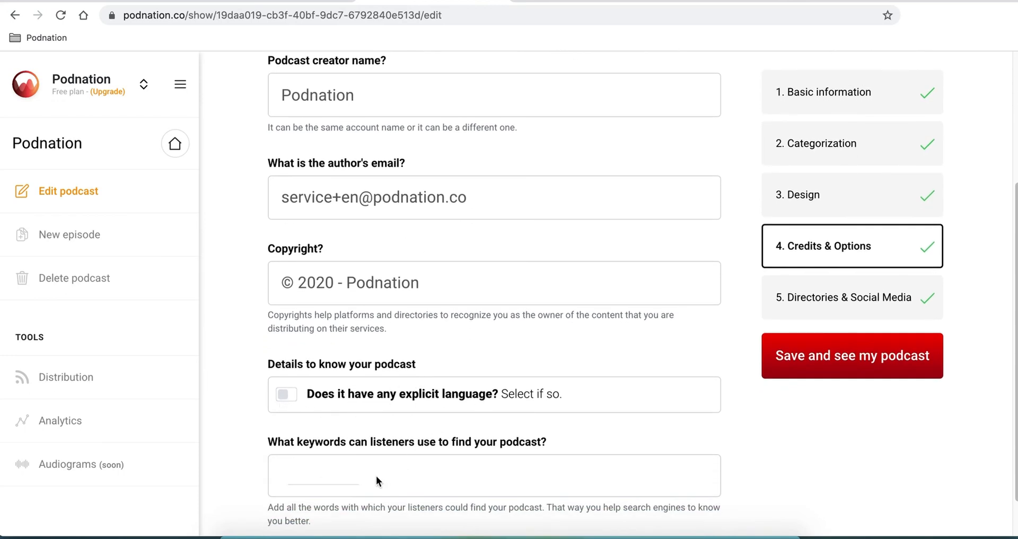
{"action": "type", "text": "Podnation"}
{"action": "key", "text": "Return"}
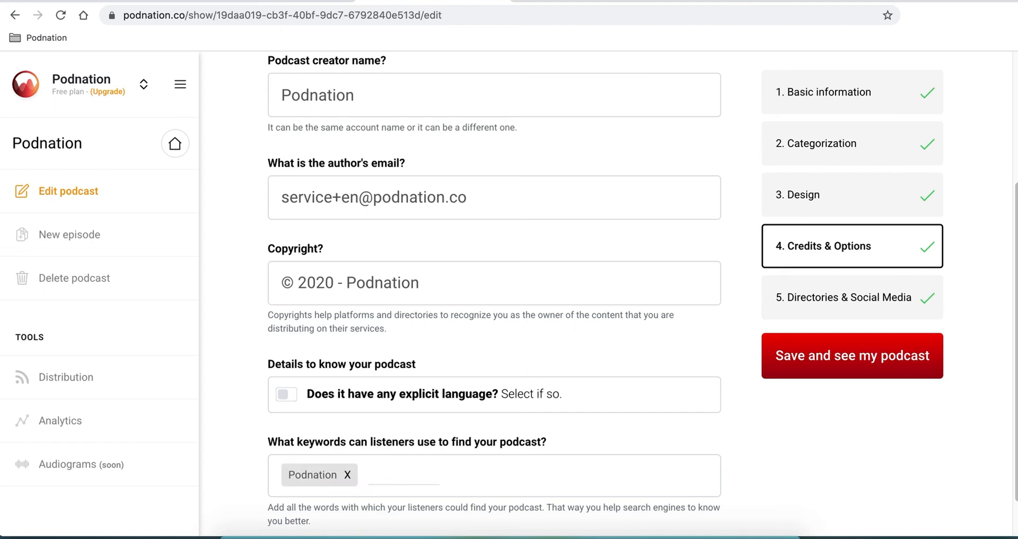
{"action": "type", "text": "Hosting,"}
{"action": "key", "text": "Return"}
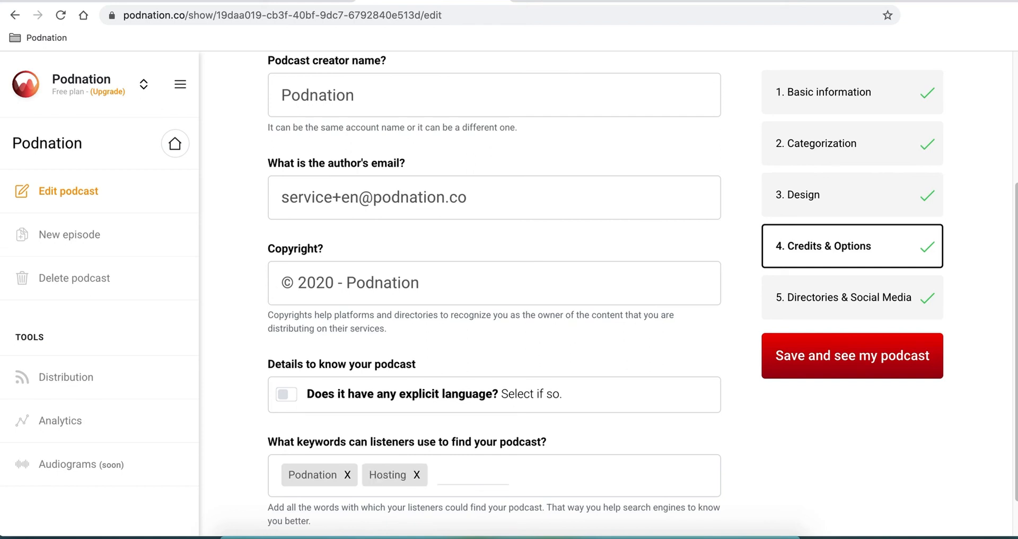
{"action": "type", "text": "Podcast,"}
{"action": "key", "text": "Return"}
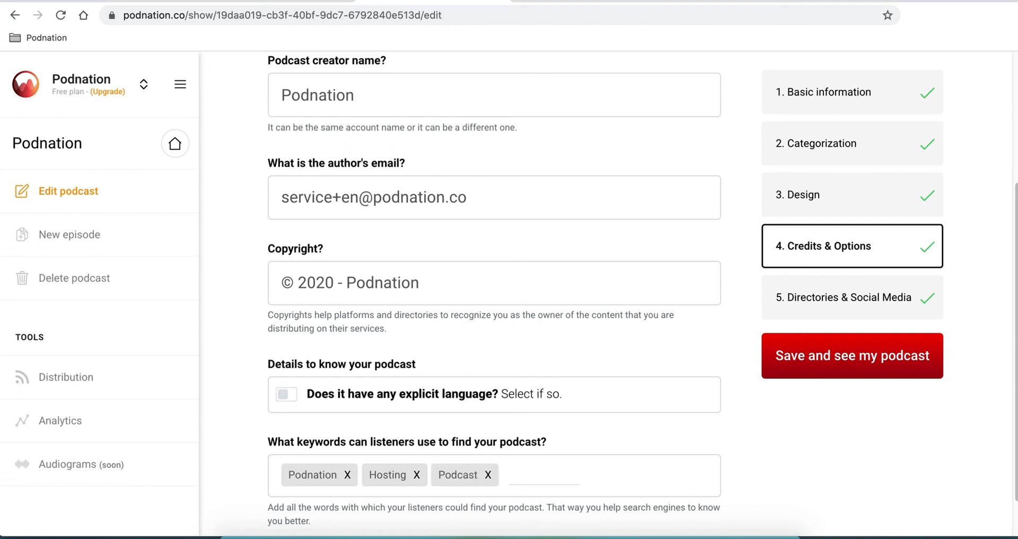
Look through the platform and social media link fields in the directories and social media section.
{"action": "scroll", "coordinate": [635, 452], "scroll_direction": "down", "scroll_amount": 2}
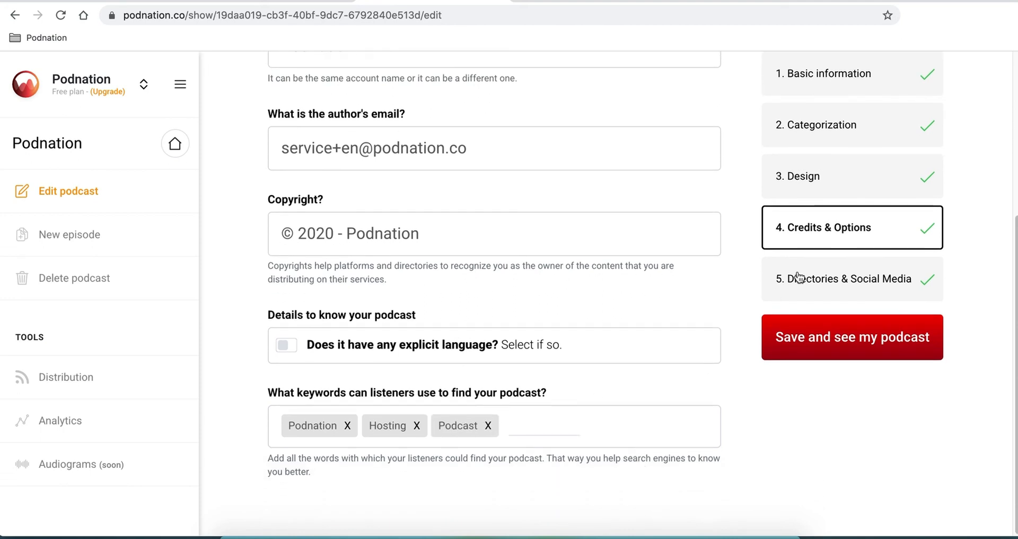
{"action": "left_click", "coordinate": [811, 289]}
{"action": "scroll", "coordinate": [615, 233], "scroll_direction": "up", "scroll_amount": 4}
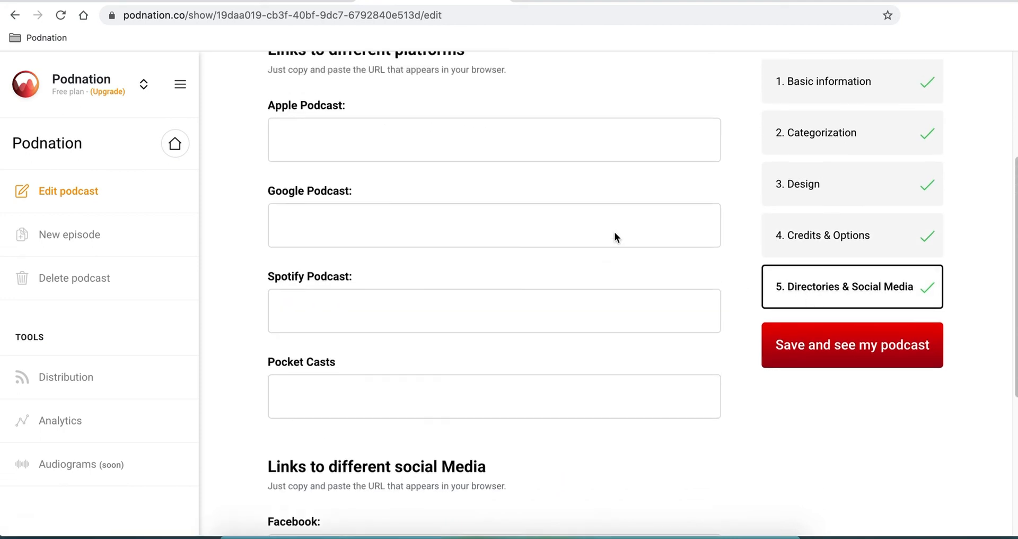
{"action": "scroll", "coordinate": [615, 233], "scroll_direction": "down", "scroll_amount": 7}
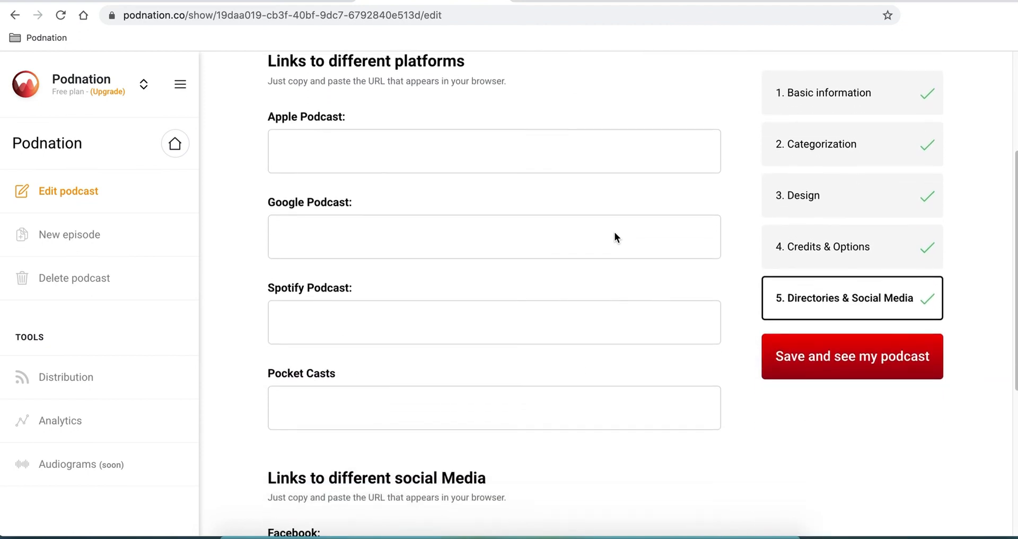
Save the podcast's information and look over its website from the title to the episode list.
{"action": "left_click", "coordinate": [826, 343]}
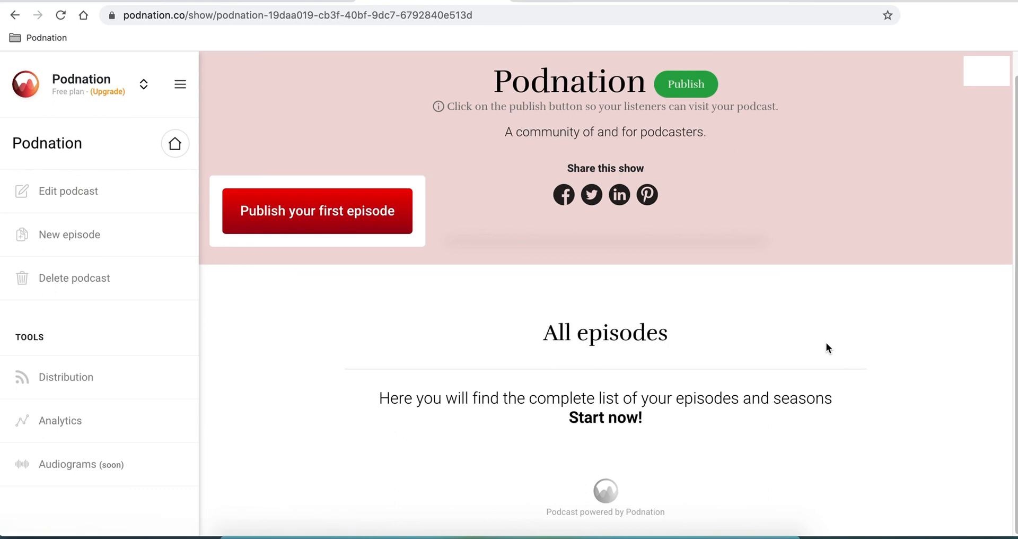
{"action": "scroll", "coordinate": [826, 345], "scroll_direction": "down", "scroll_amount": 1}
{"action": "scroll", "coordinate": [826, 345], "scroll_direction": "up", "scroll_amount": 1}
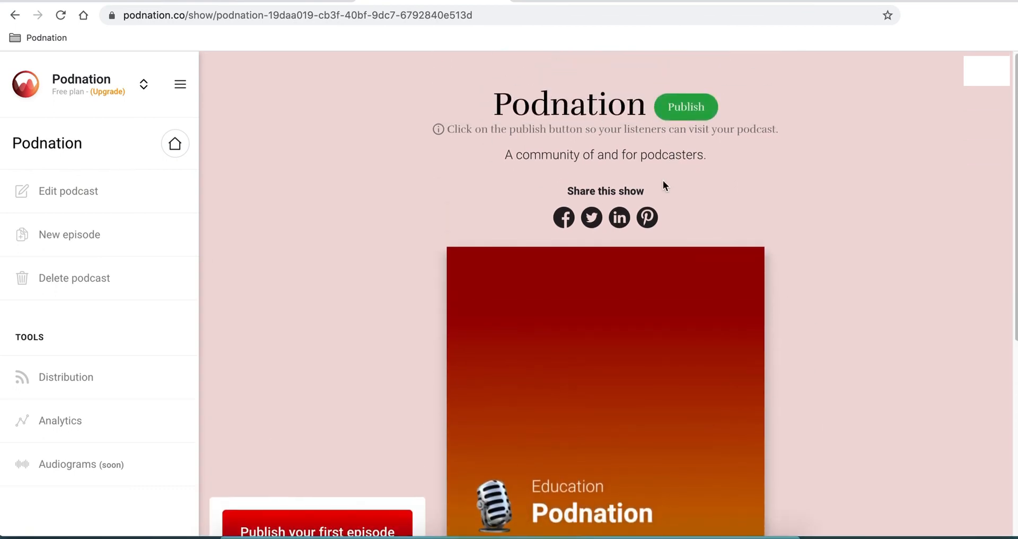
{"action": "scroll", "coordinate": [682, 180], "scroll_direction": "down", "scroll_amount": 2}
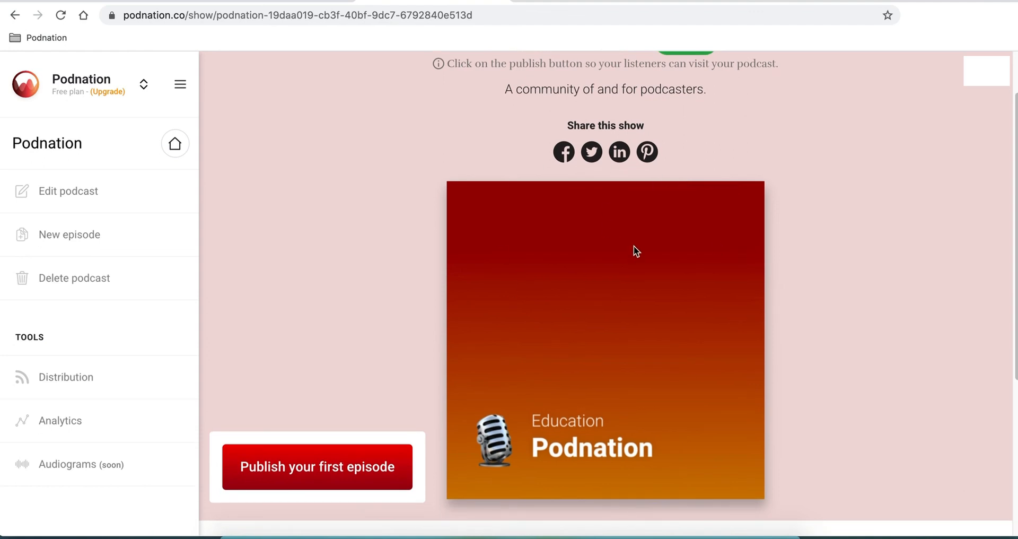